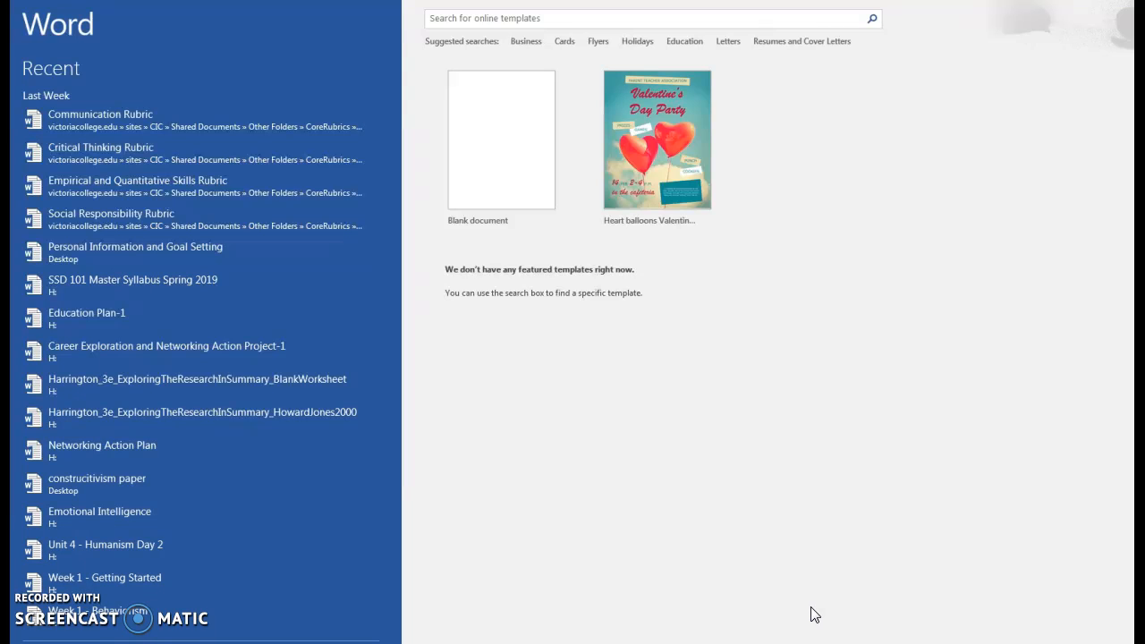
Step: Create a blank document and set its font to Times New Roman, size 12
click(498, 167)
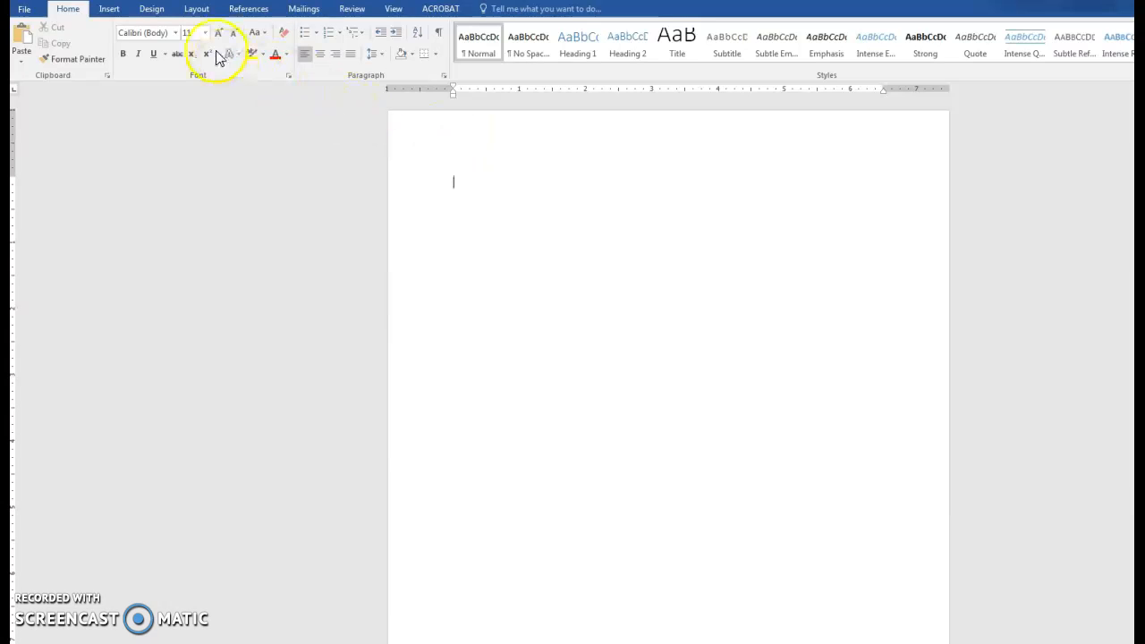
click(176, 33)
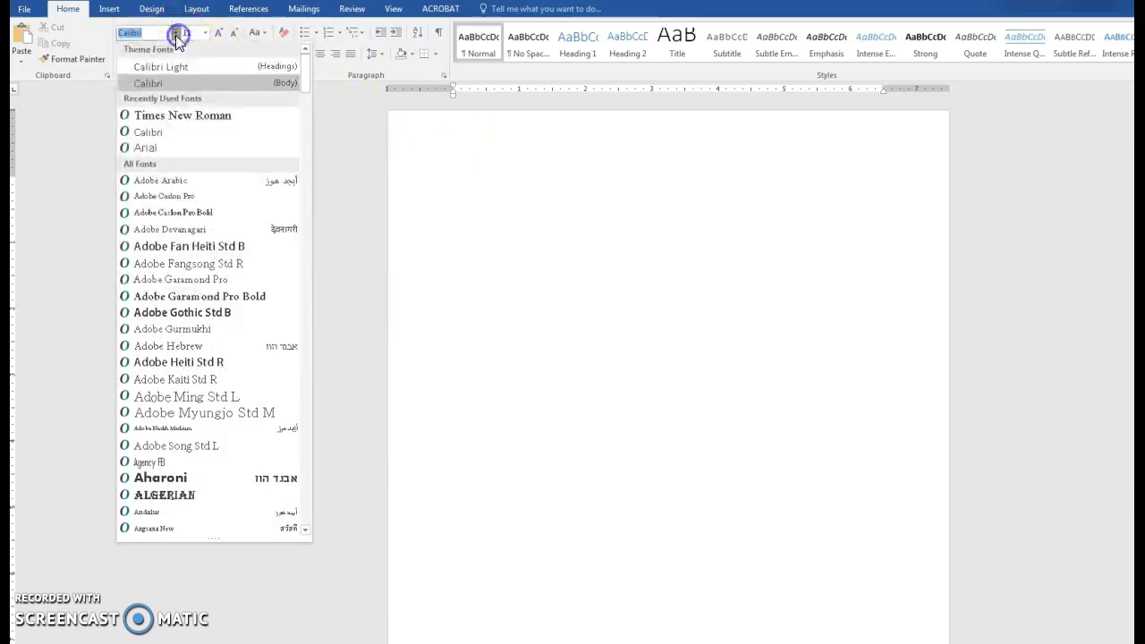
click(163, 114)
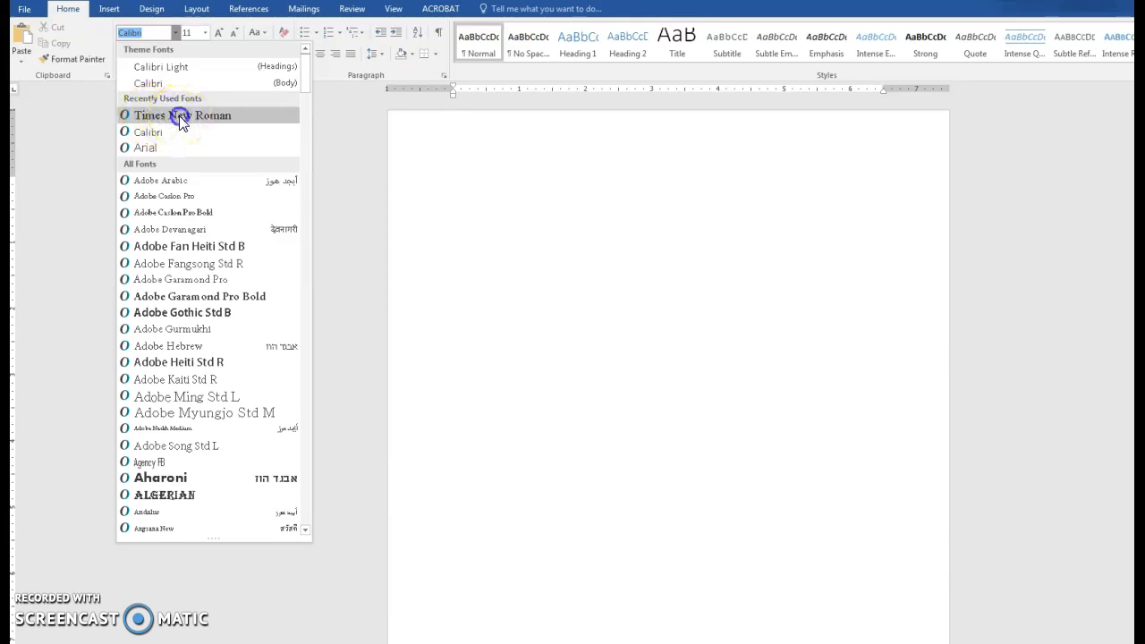
click(205, 34)
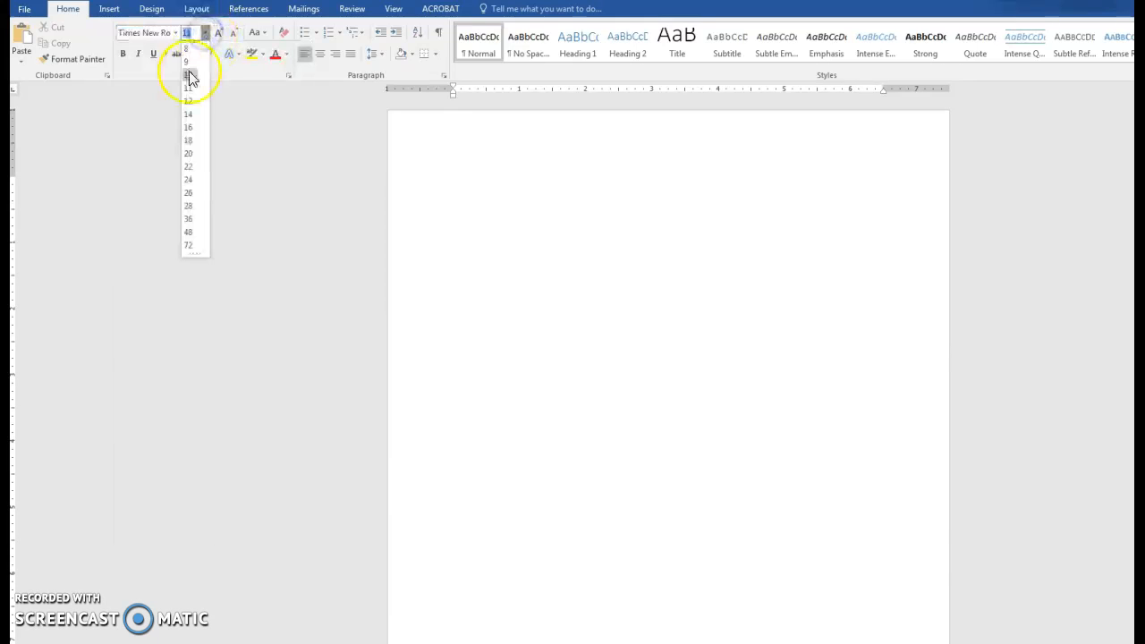
click(189, 103)
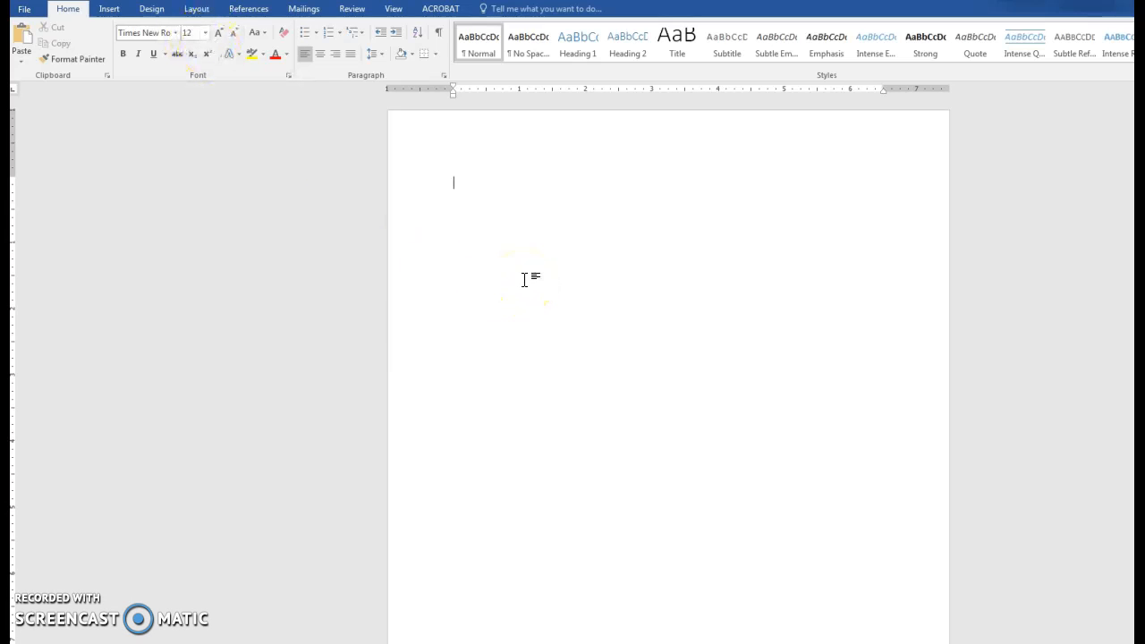
click(537, 240)
click(600, 191)
click(608, 256)
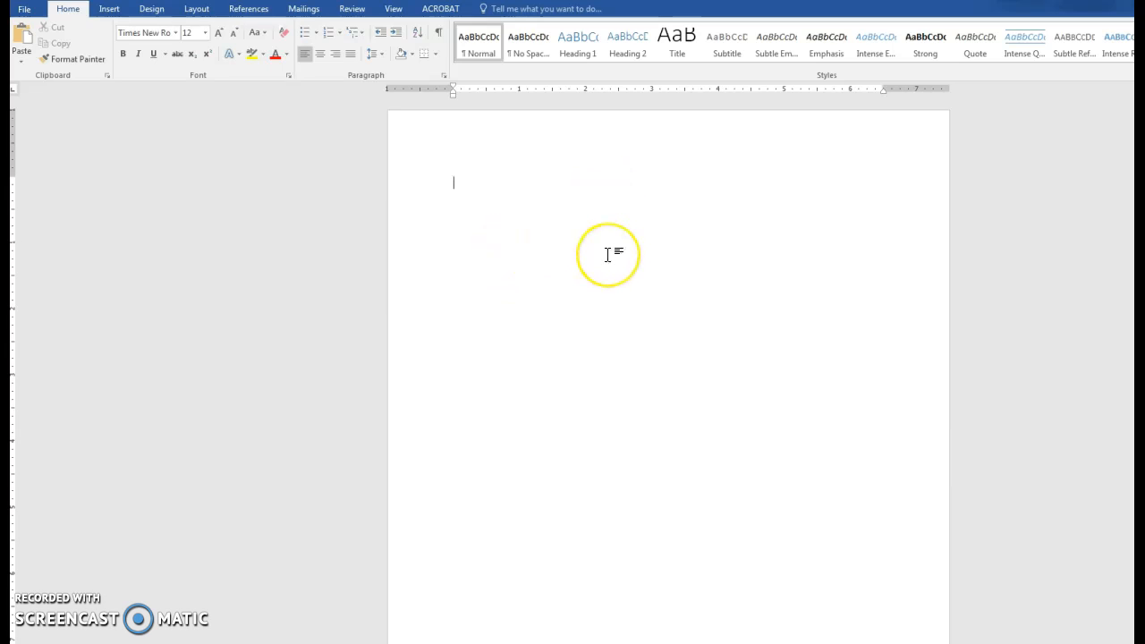
click(614, 155)
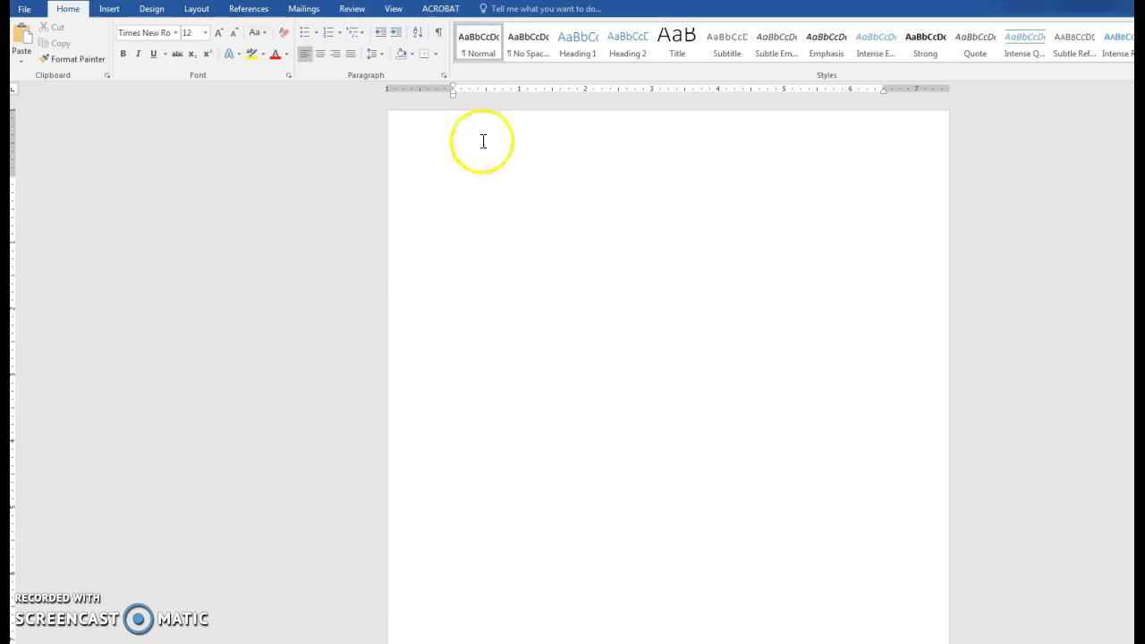
Step: Insert a Plain Number 3 page number in the header, preceded by the author's surname
double_click(473, 136)
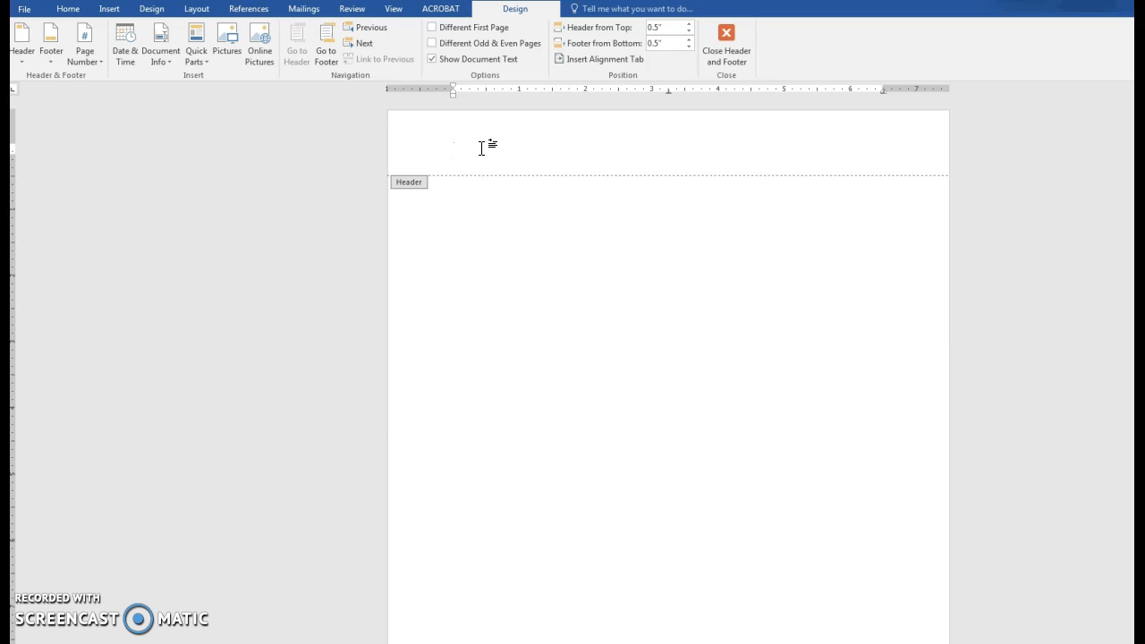
click(99, 62)
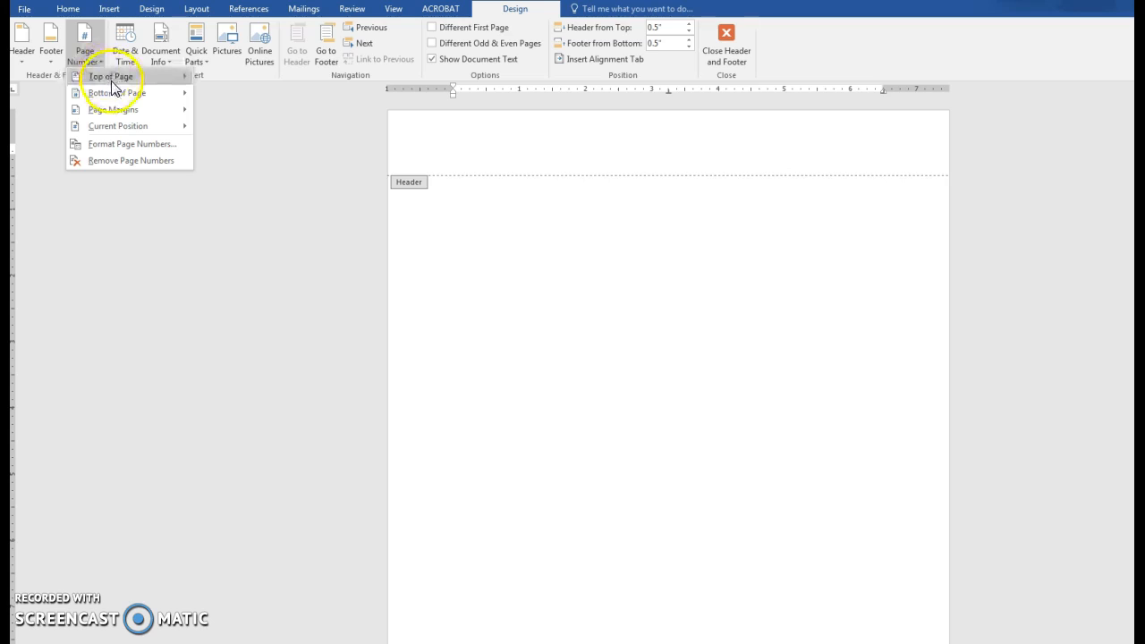
mouse_move(112, 81)
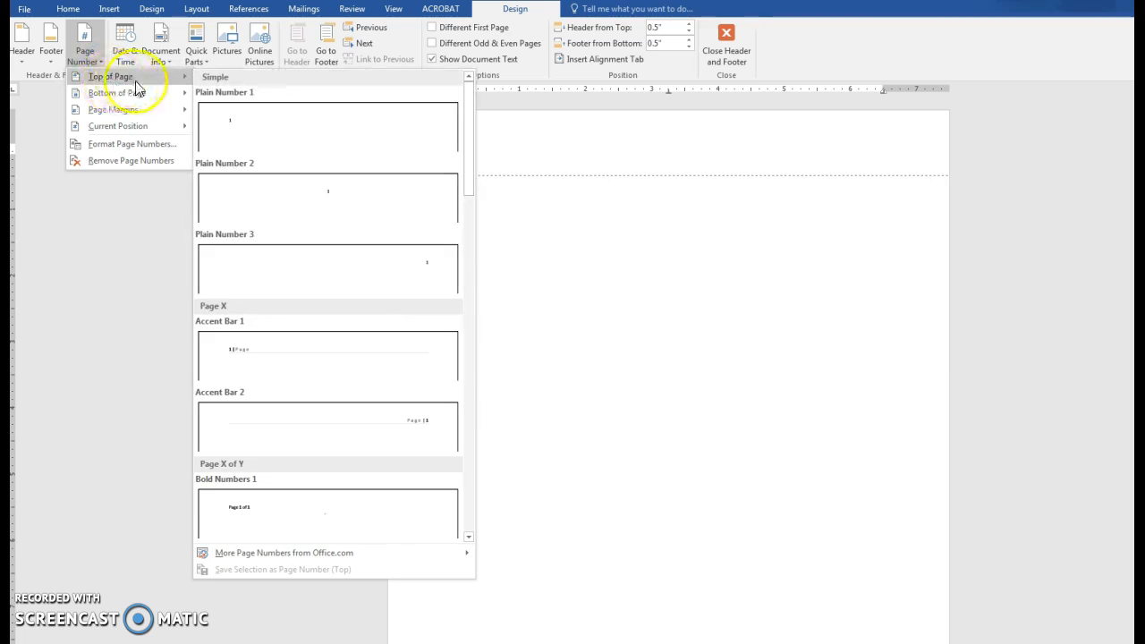
click(426, 269)
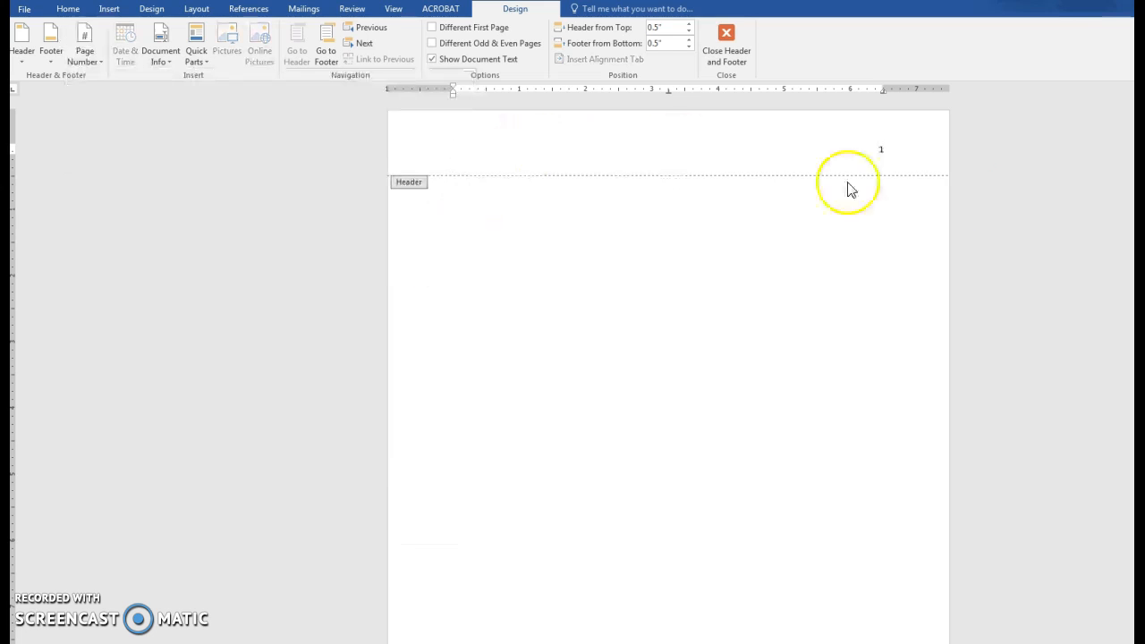
click(892, 168)
text(Crislip-)
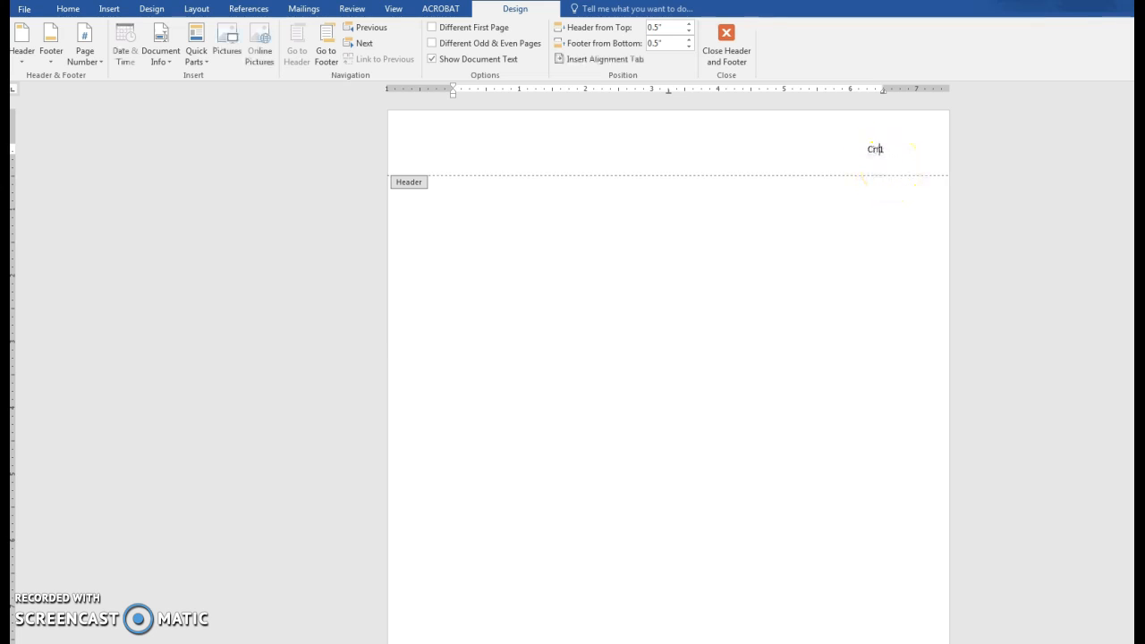
text(Baker)
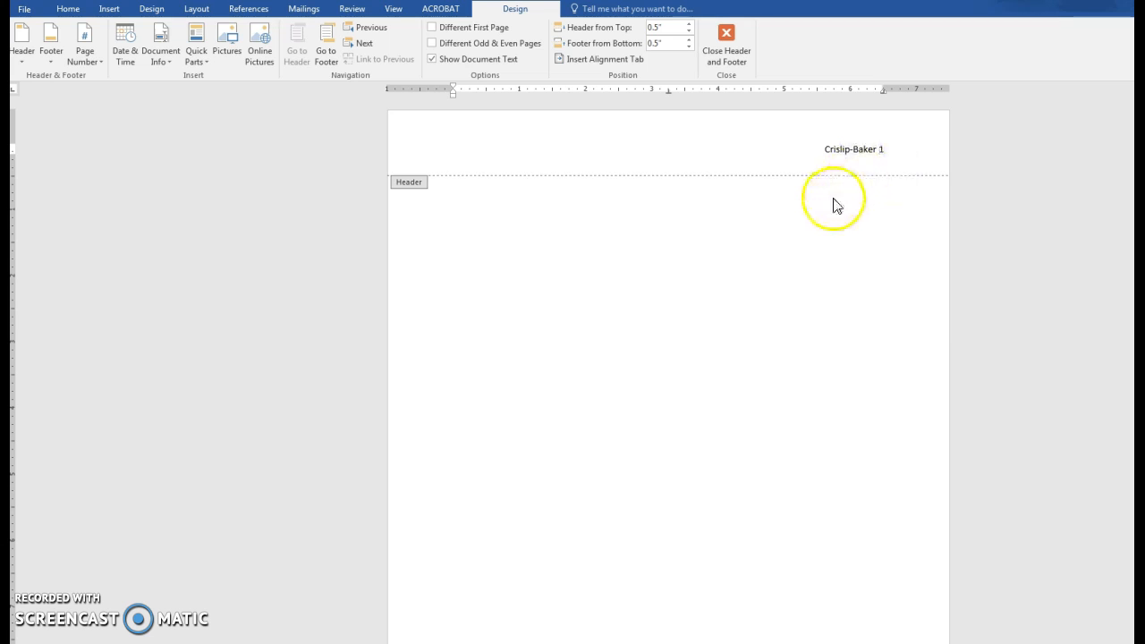
double_click(521, 186)
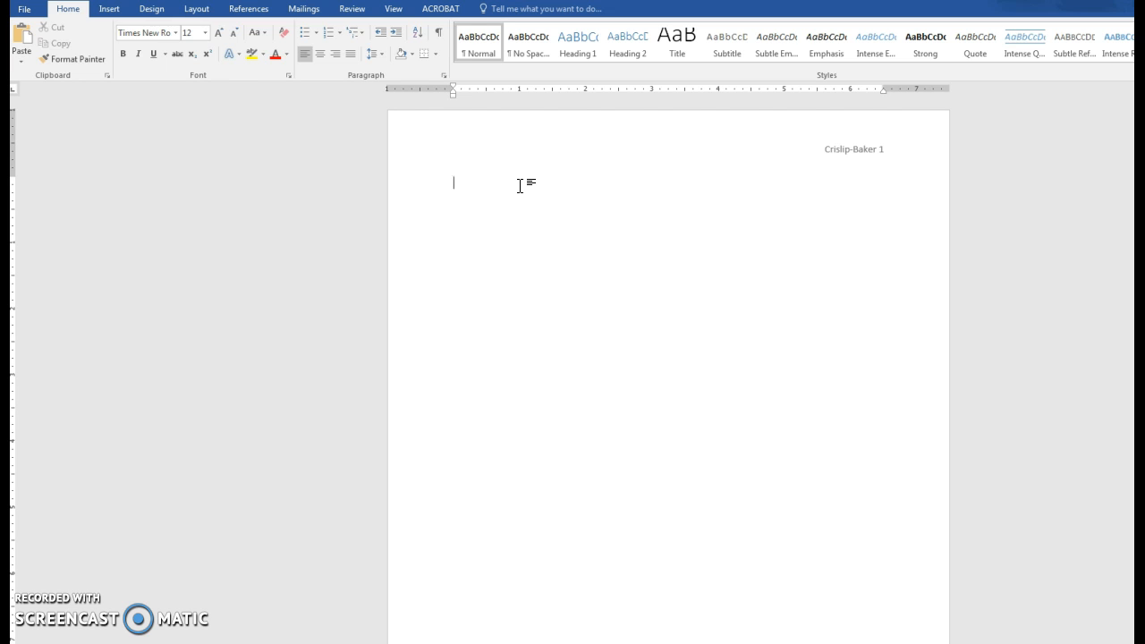
Step: Set the body line spacing to 2.0 and reduce the After paragraph spacing to 0 pt
click(456, 182)
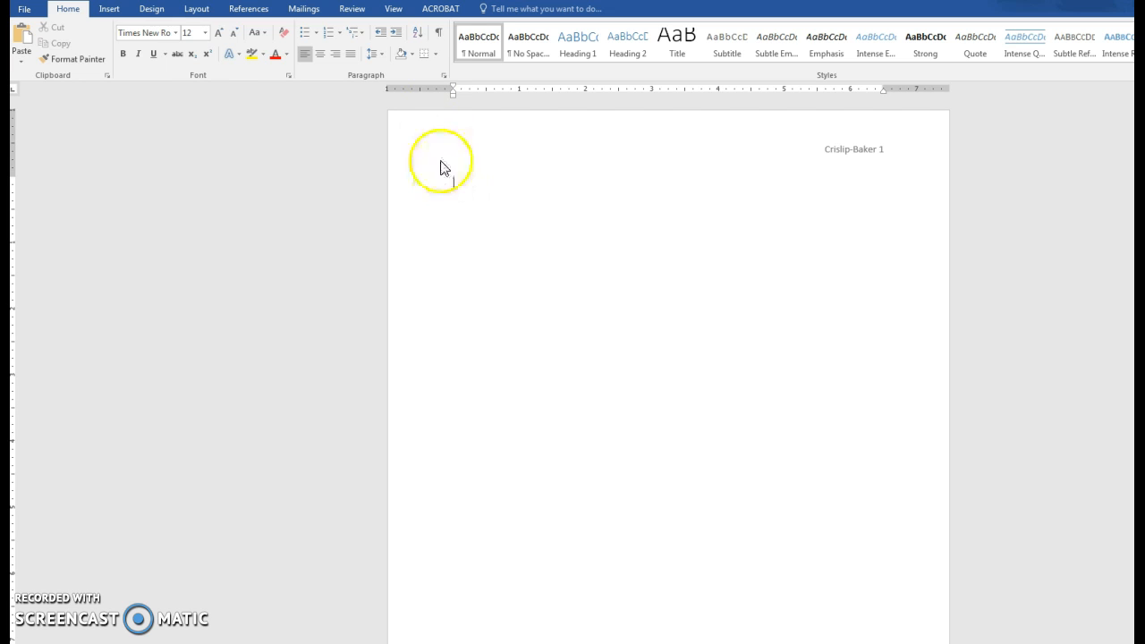
click(381, 53)
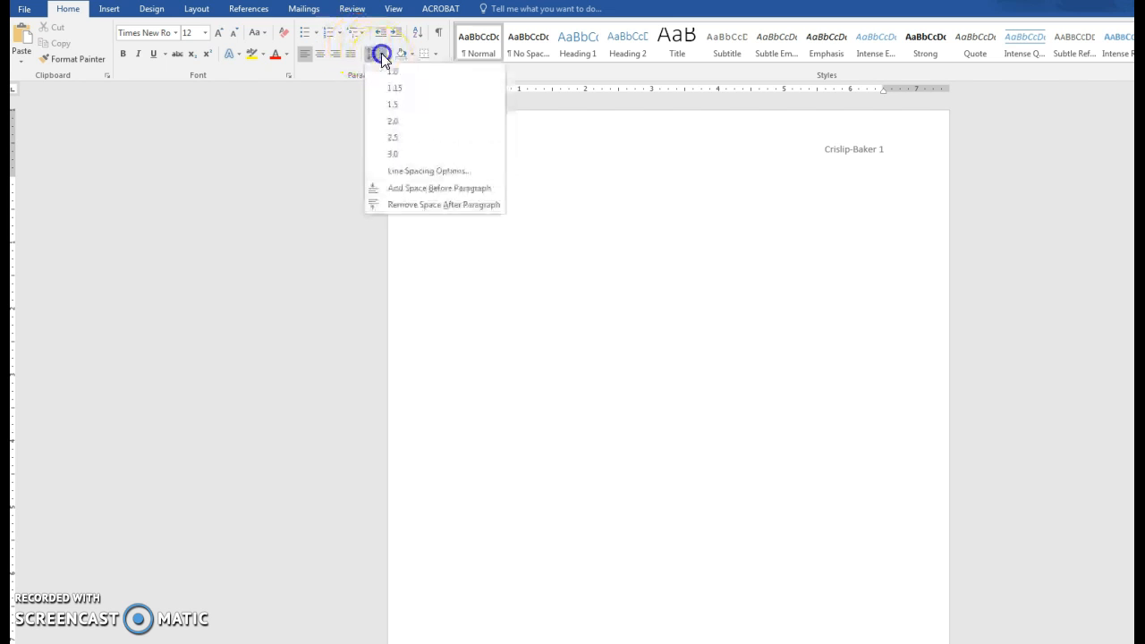
click(397, 121)
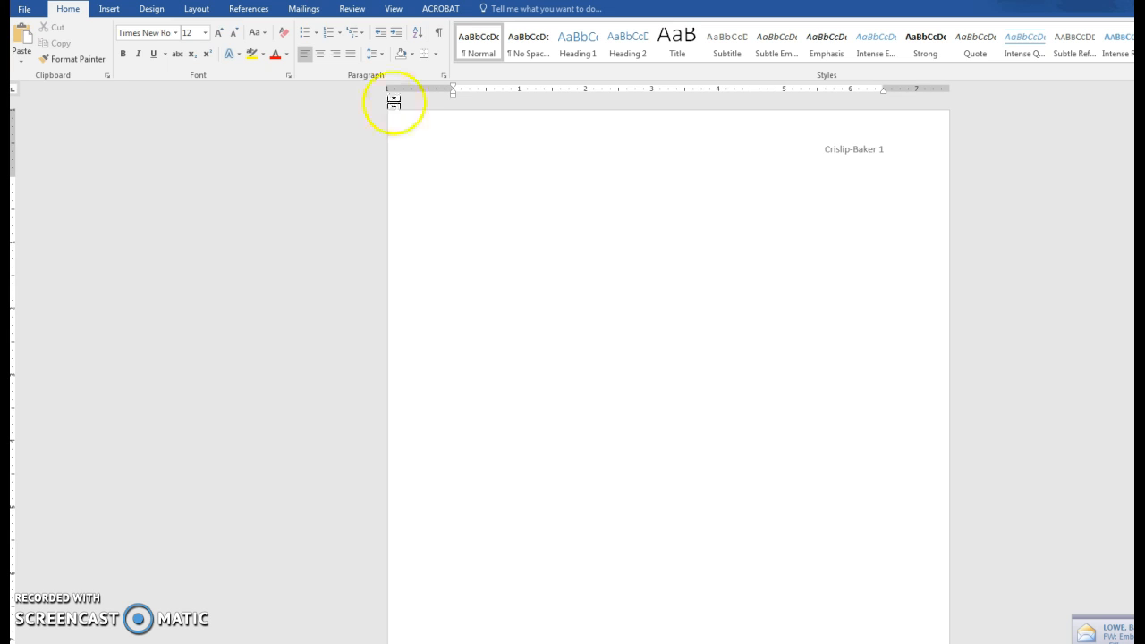
click(382, 55)
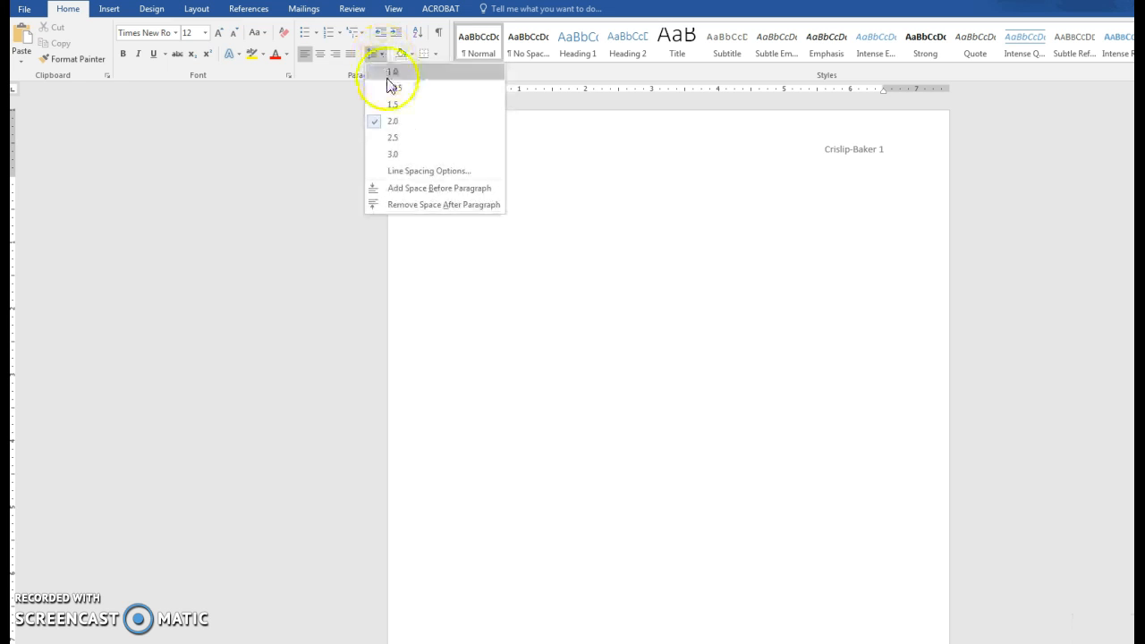
click(413, 172)
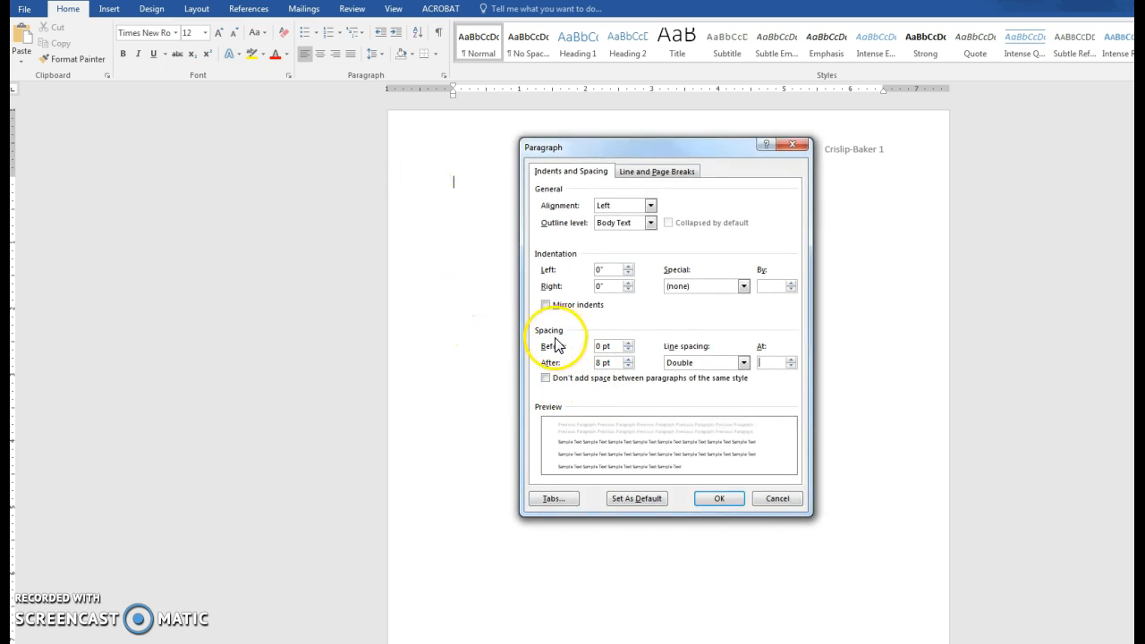
click(629, 367)
click(629, 367)
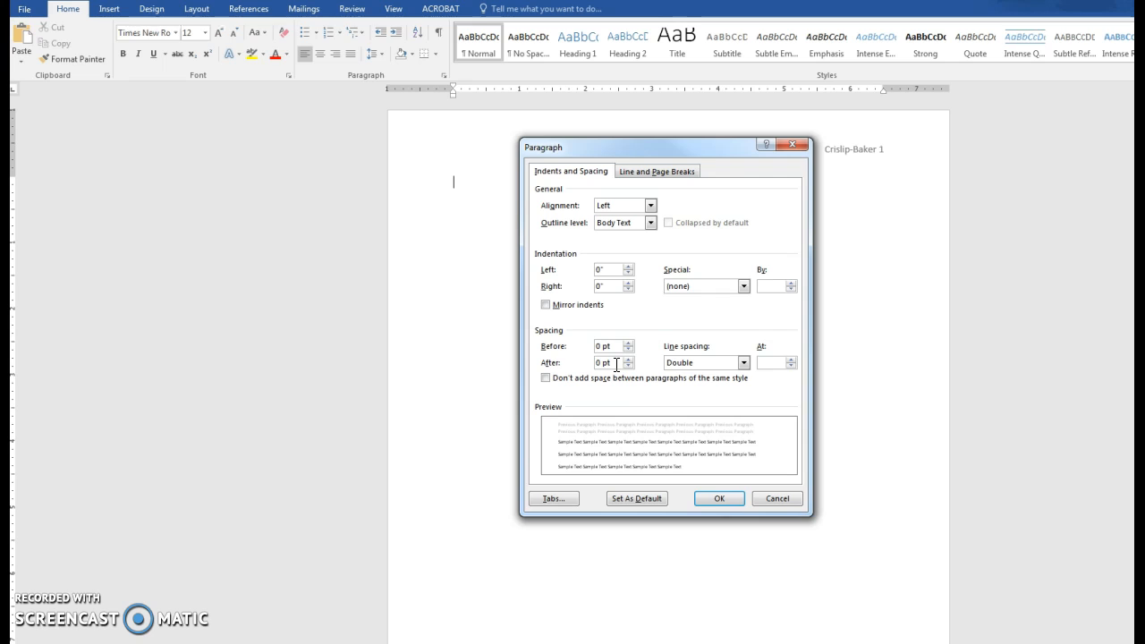
click(544, 364)
click(604, 365)
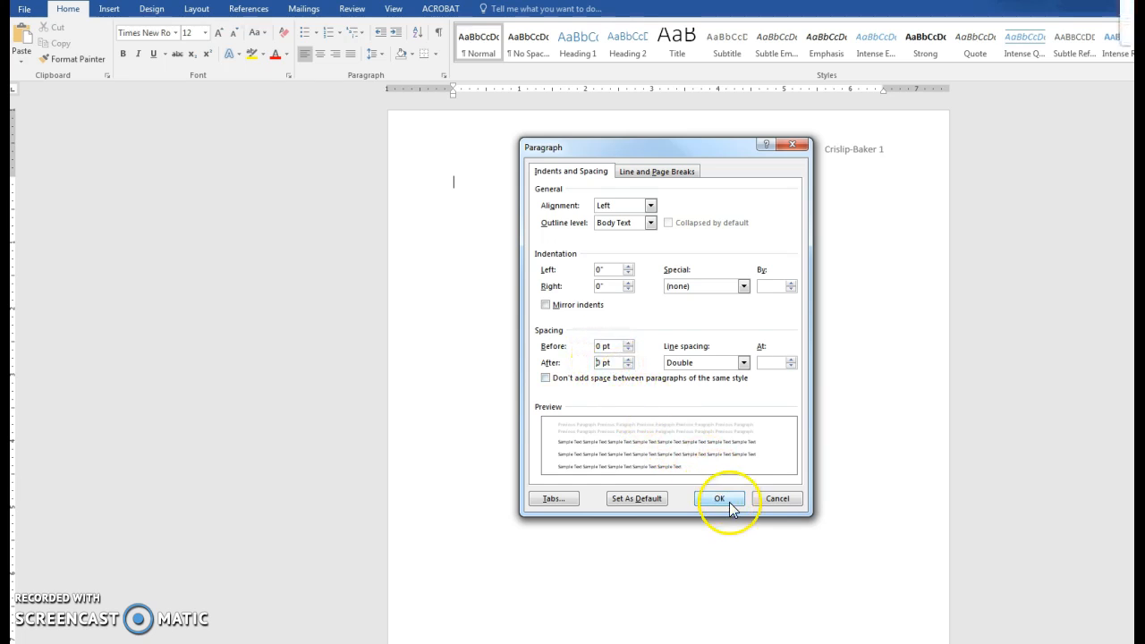
Step: Apply the spacing, then type the student's name and the instructor's name on separate lines
click(720, 500)
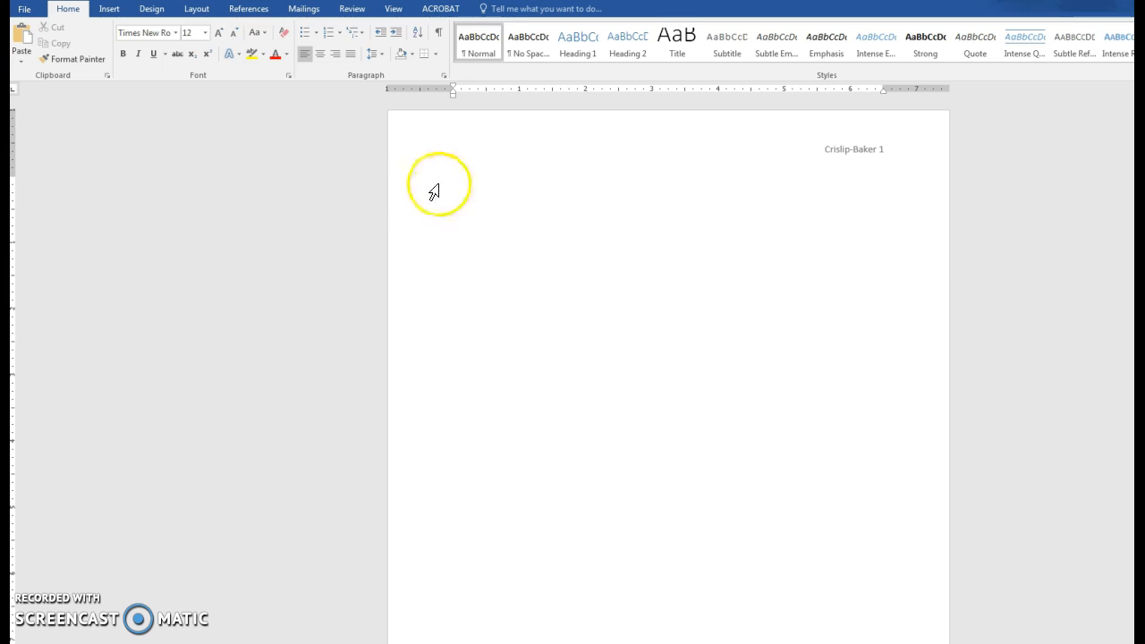
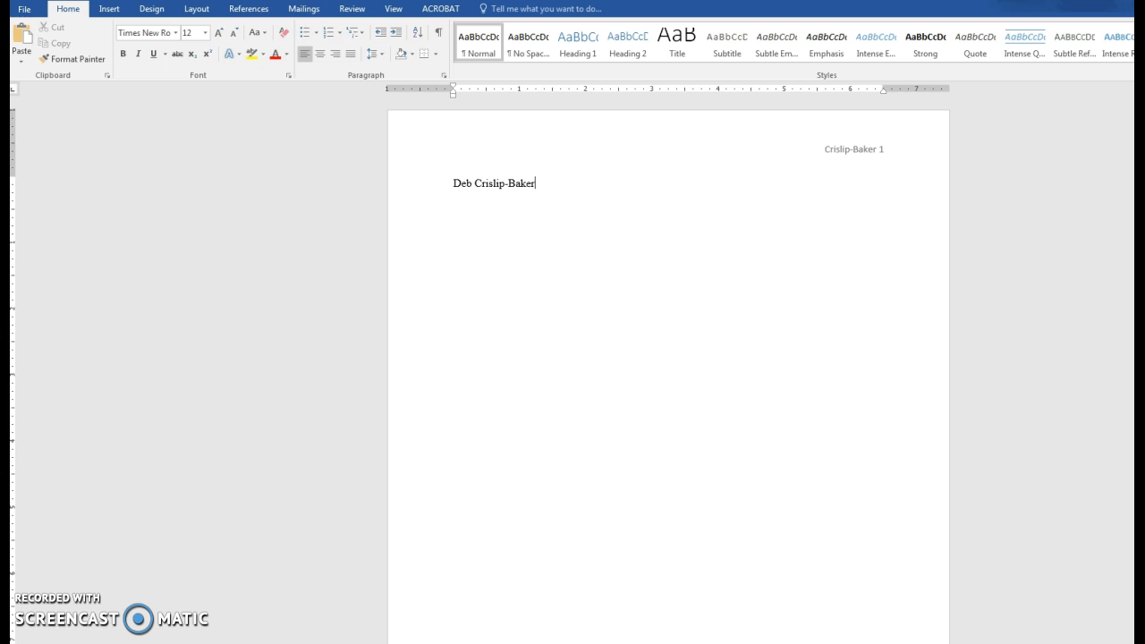
key(Return)
text(Dr. B)
text(aker)
key(Return)
Step: Add the course EDUC 1300-WF2 and the date 25 March 2019 as heading lines
text(EDUC)
text( 13)
text(00)
text(-)
text(W)
text(F)
text(2)
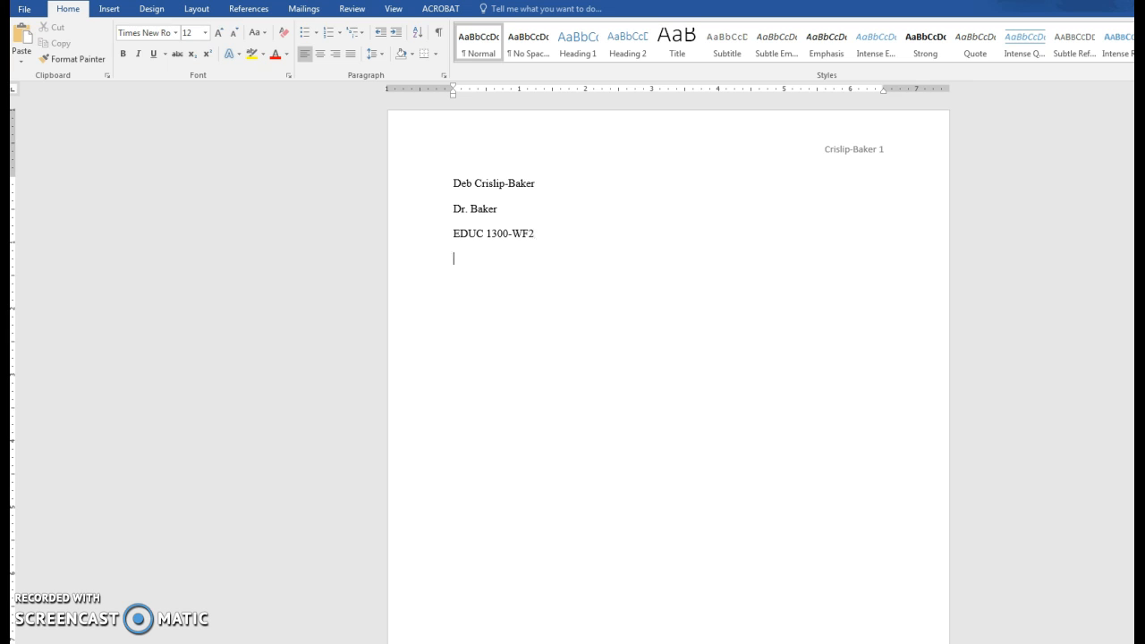
text(25)
text( March)
text( 2)
text(019)
key(Return)
Step: Center the title 'Behaviorism Paper' and return the following line to left alignment
click(320, 53)
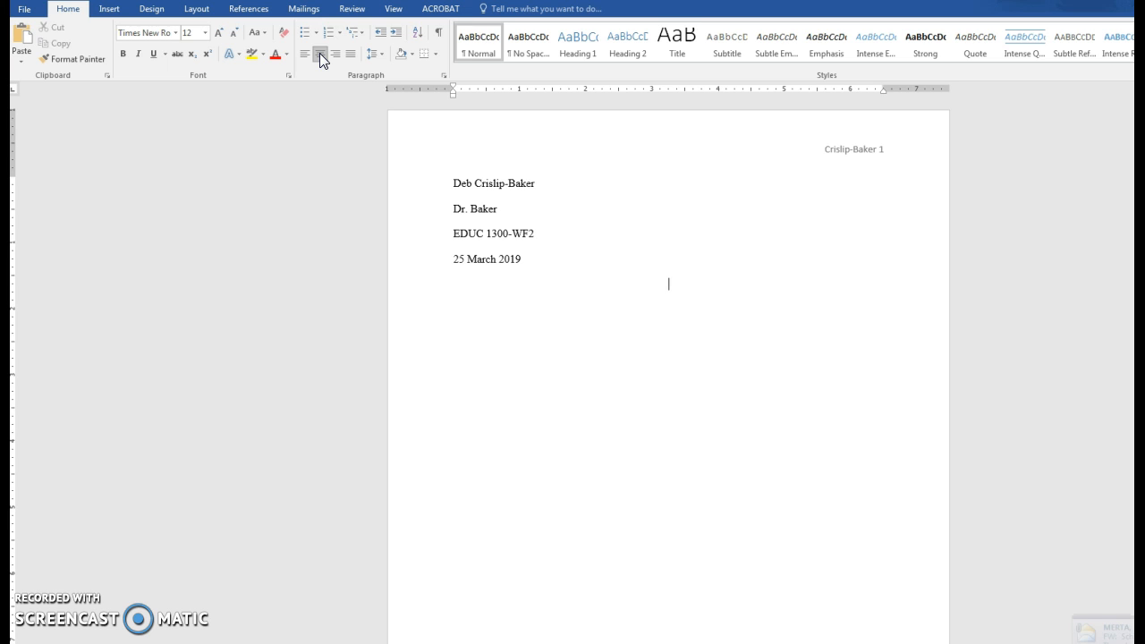
text(Behaviorism Paper)
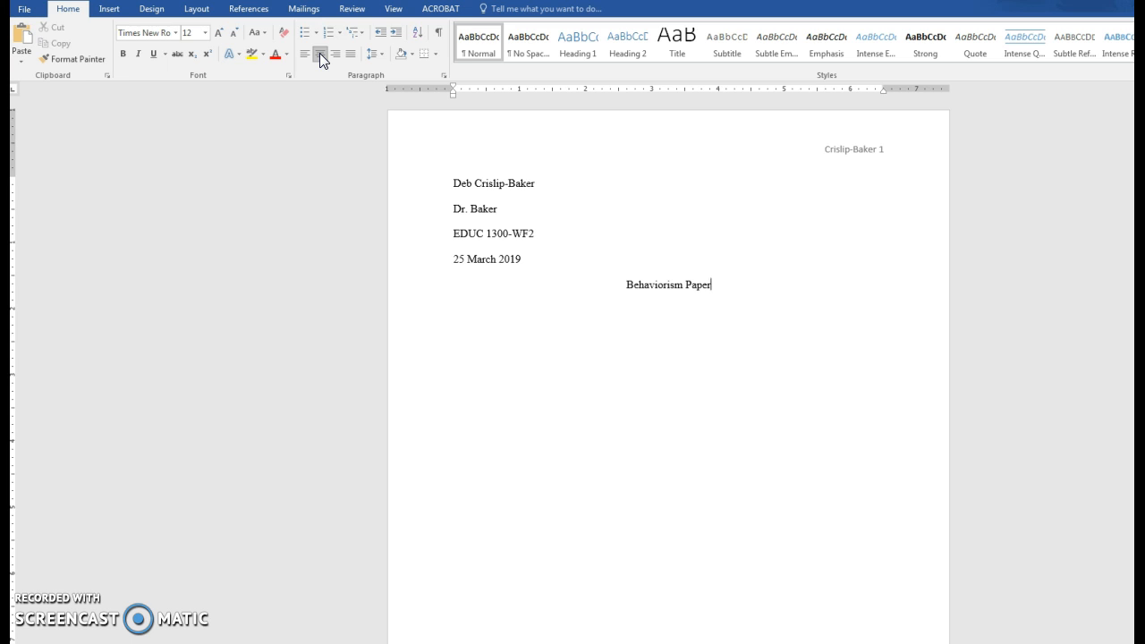
key(Return)
click(303, 56)
Step: Type the indented introduction paragraph mentioning the overview, background information and thesis statement
key(Tab)
text(This is where you start your)
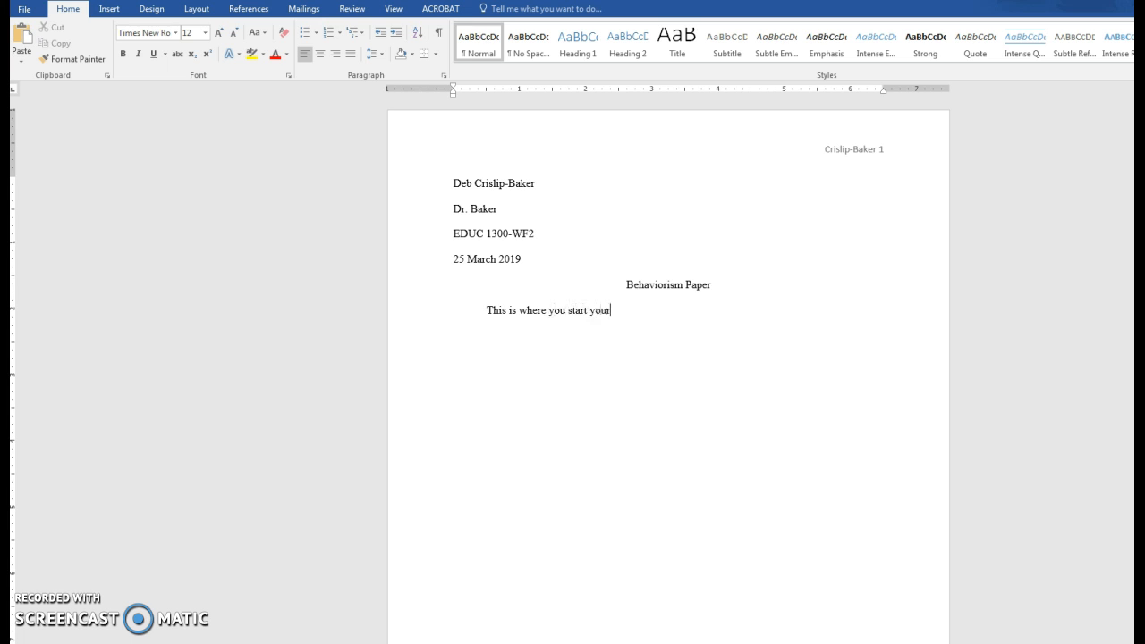
text( paper.  This is your introdu)
text(ion)
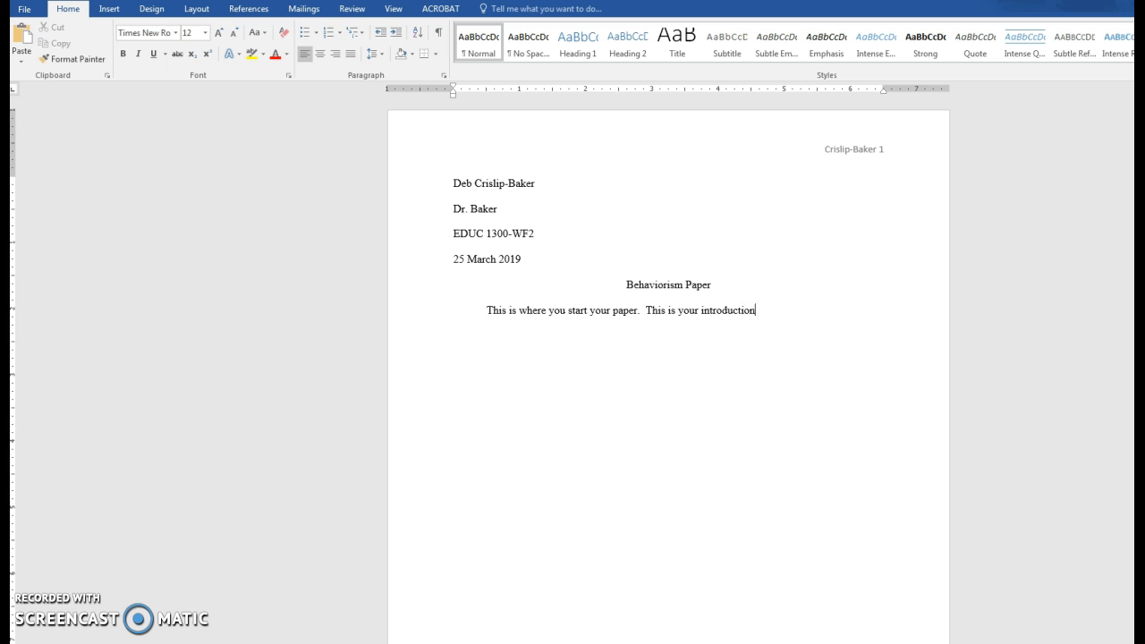
text(, so you will)
text( need an)
text( overview)
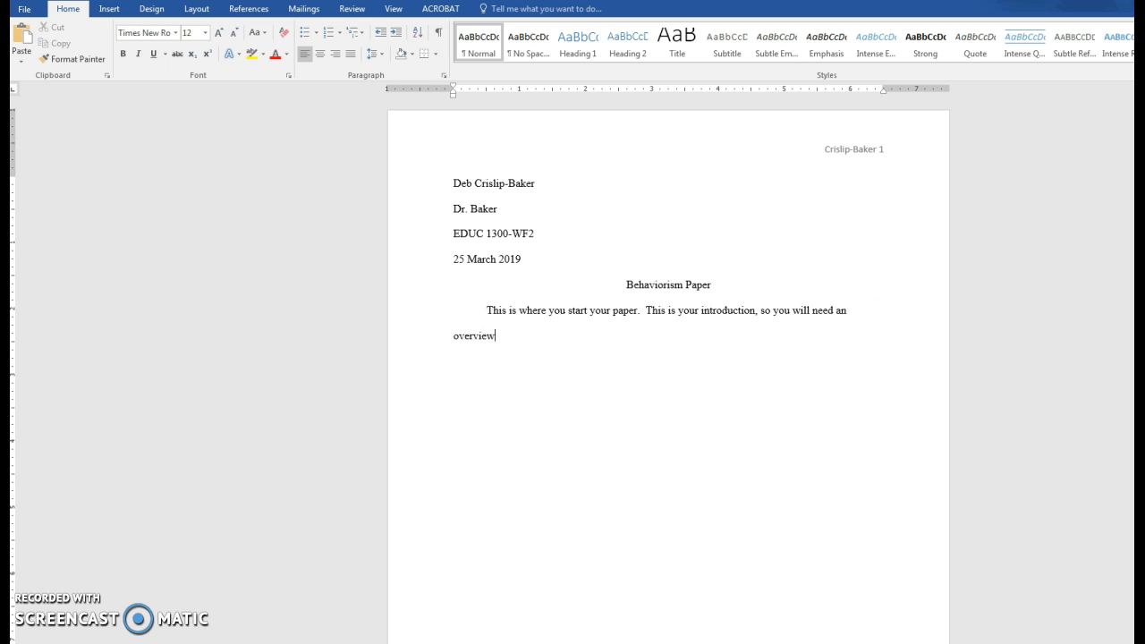
text(, a bre)
key(BackSpace)
key(BackSpace)
key(BackSpace)
key(BackSpace)
key(BackSpace)
key(BackSpace)
text(s)
key(BackSpace)
text(some background information, )
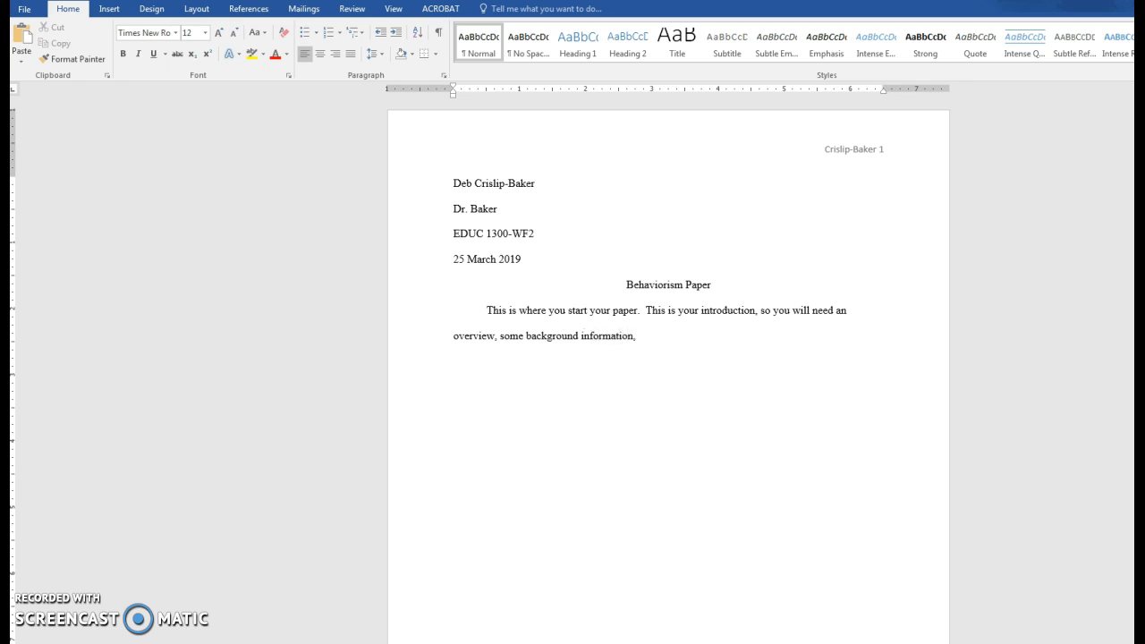
text(and your thesis statm)
key(BackSpace)
key(BackSpace)
text(ement.)
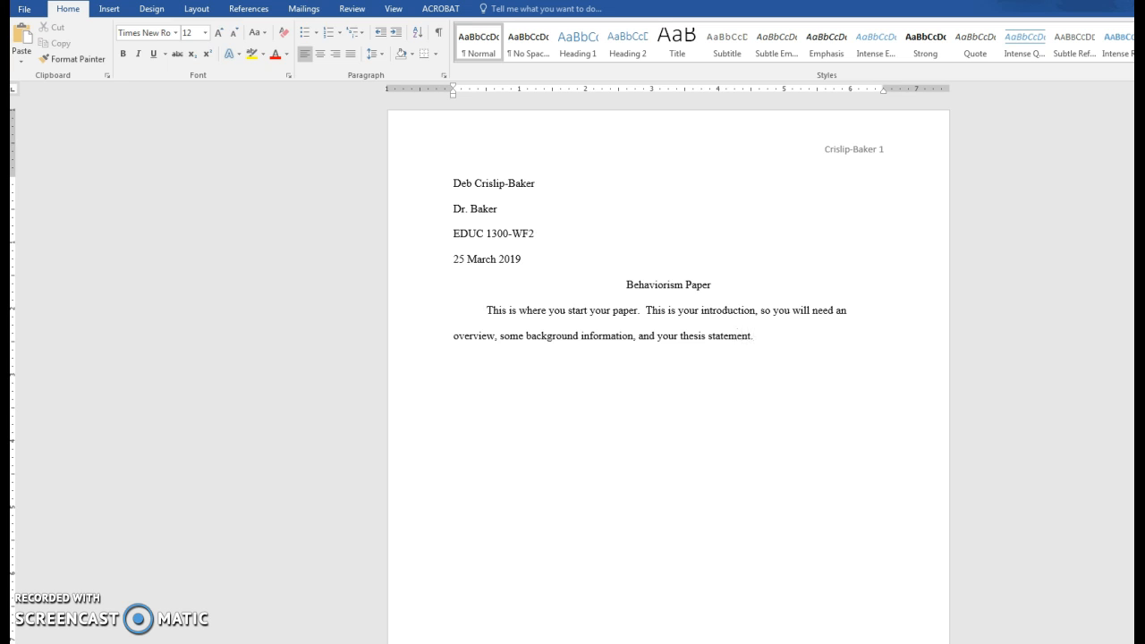